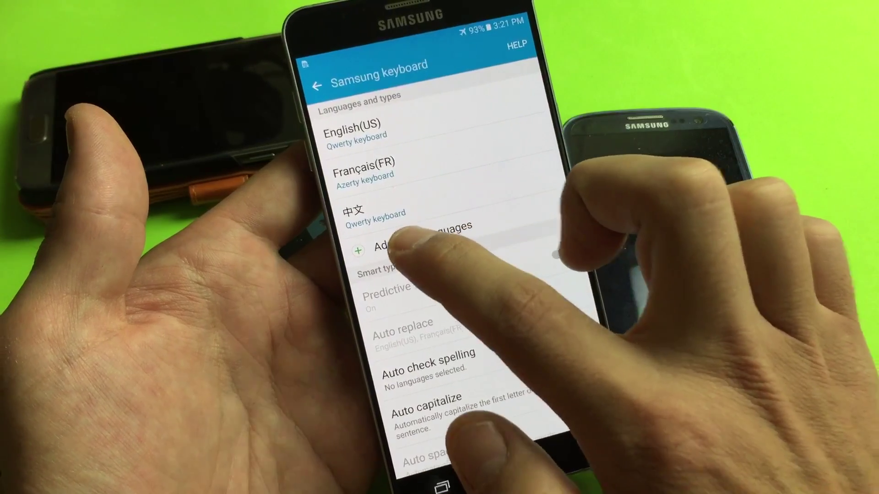
Enable Italiano as a Samsung keyboard input language alongside Deutsch and Français.
left_click(402, 242)
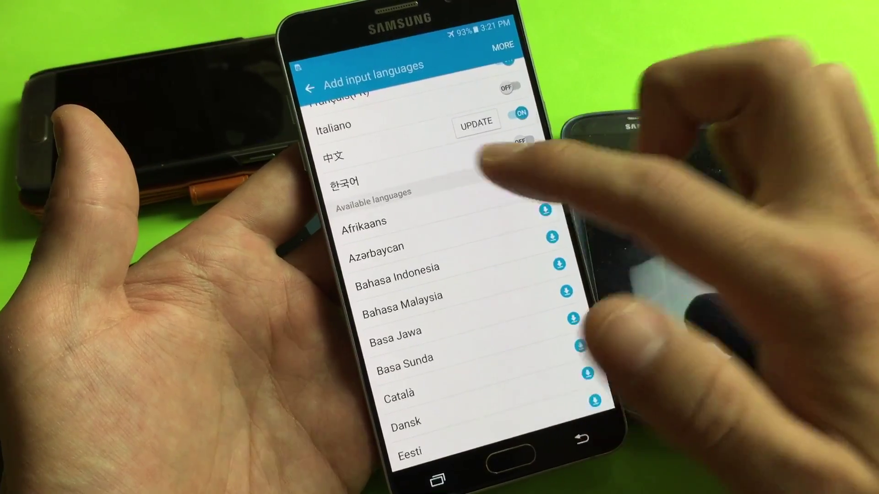
scroll(446, 288, "down", 2)
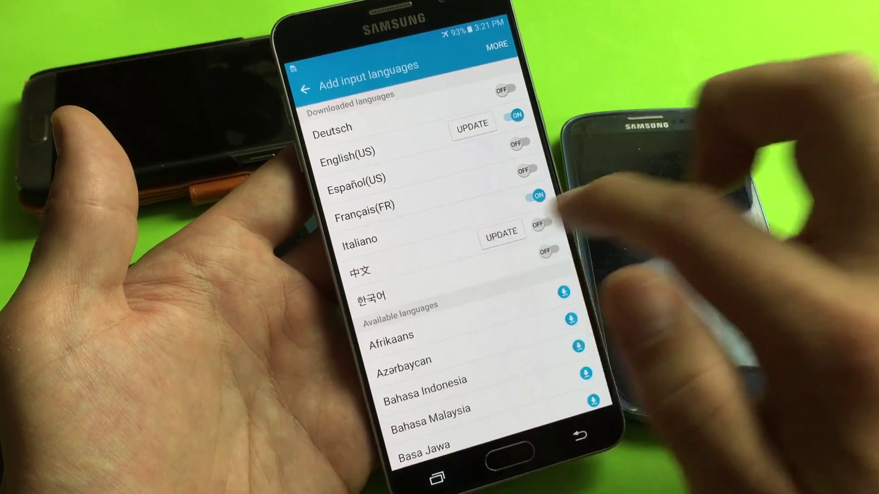
left_click(541, 226)
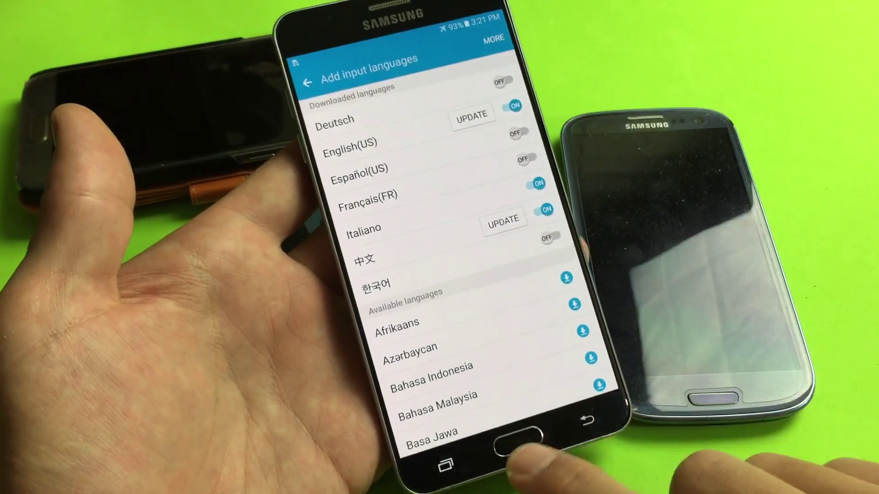
Launch Samsung Internet and switch the keyboard from English (US) to Italiano, then to 中文 ZH(CN).
left_click(516, 450)
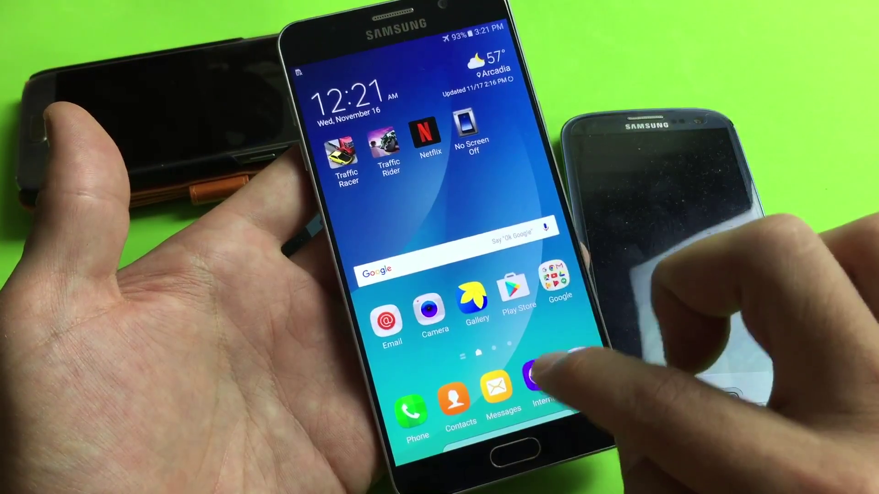
left_click(539, 379)
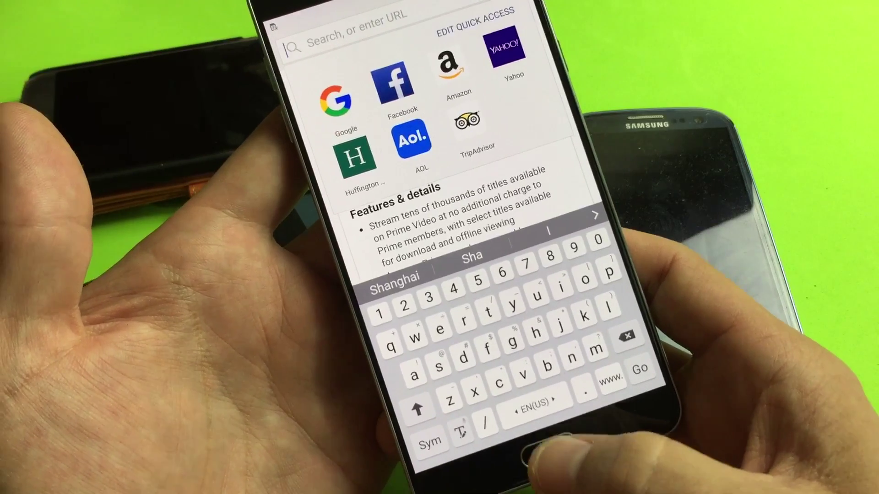
left_click(547, 405)
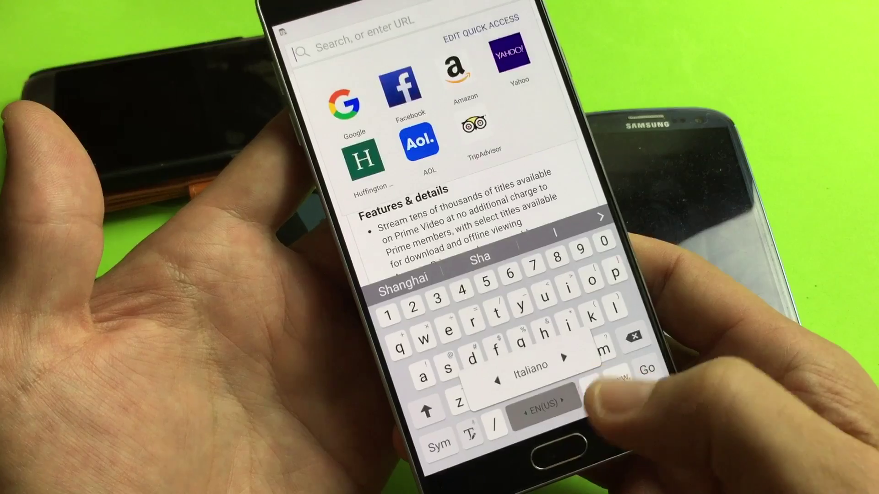
left_click_drag(593, 397, 580, 409)
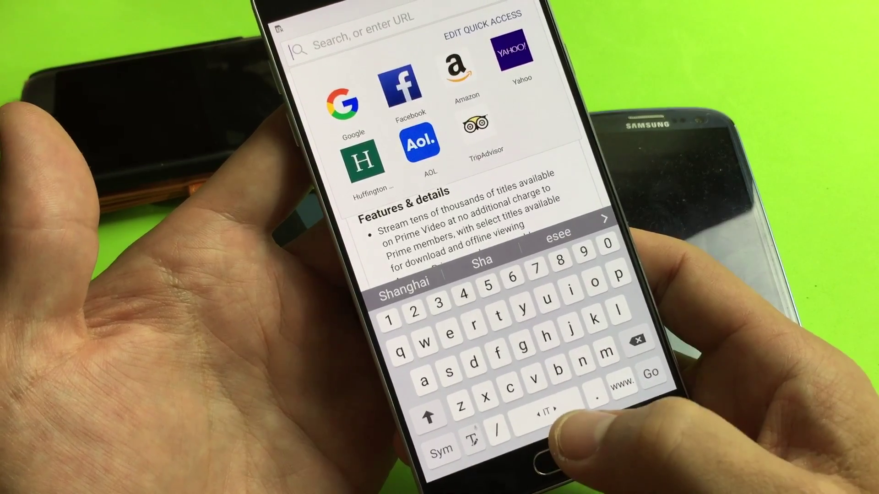
left_click(539, 418)
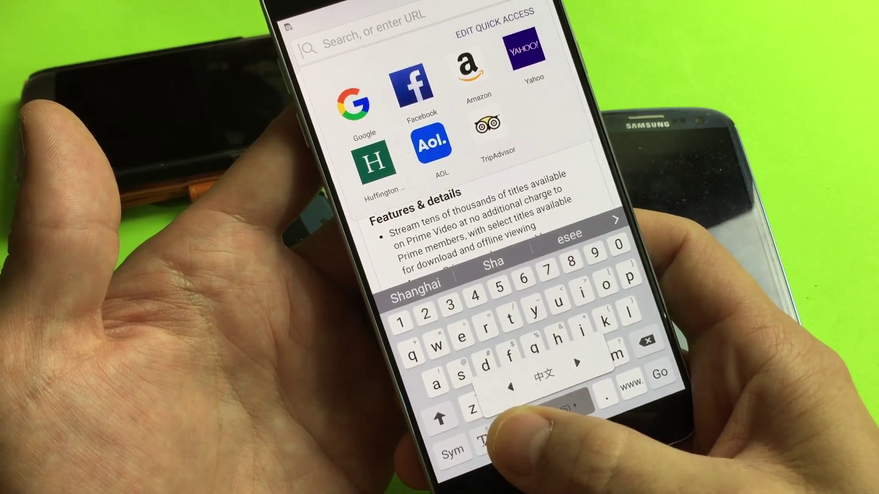
type("ni")
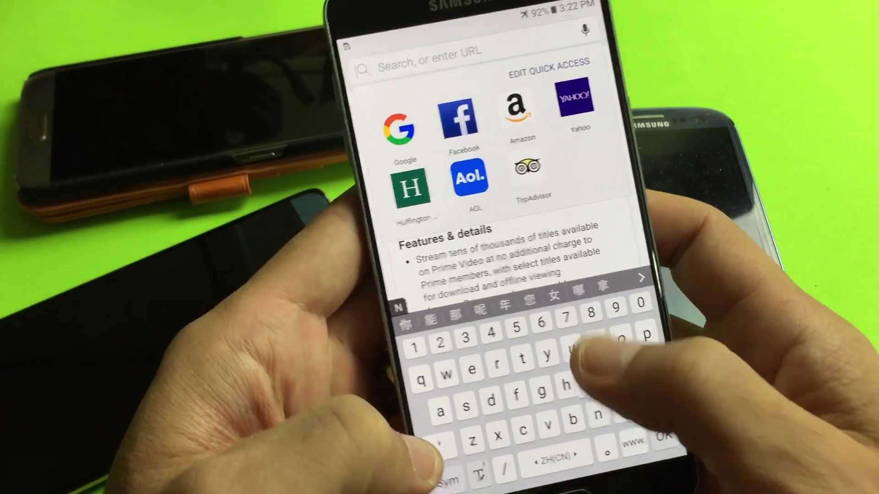
type("hao")
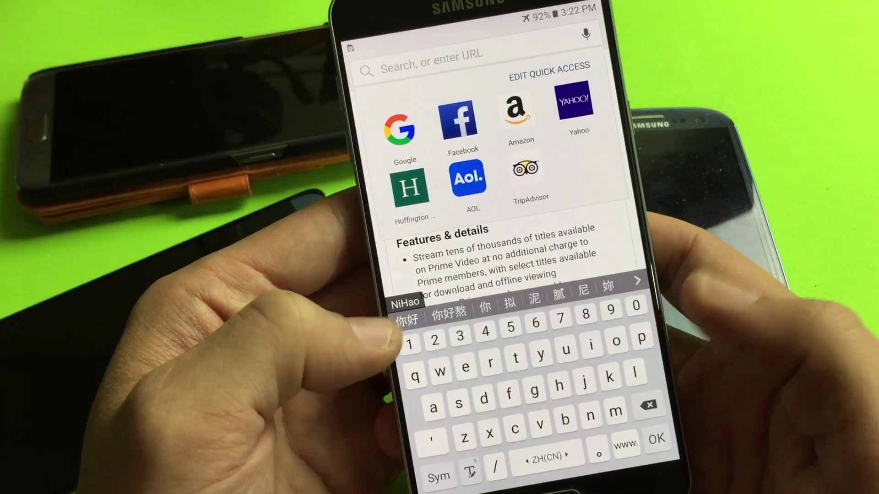
Enter the 你好 candidate into Samsung Internet's address bar.
left_click(402, 323)
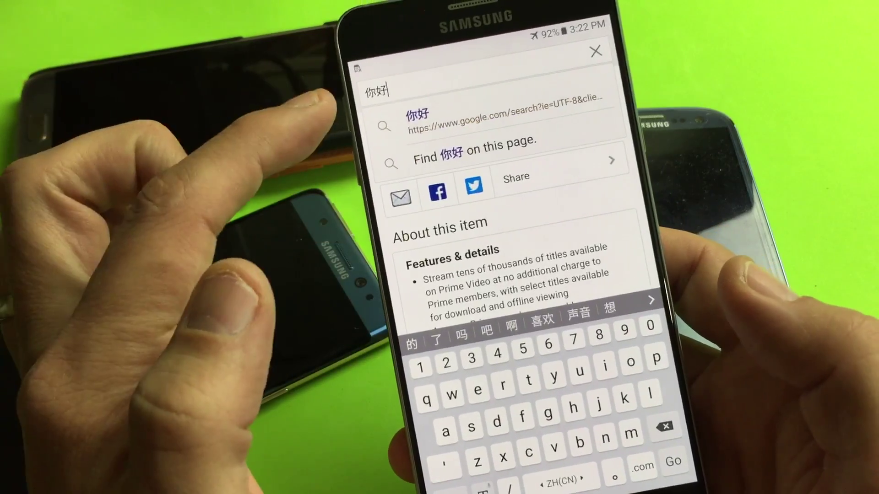